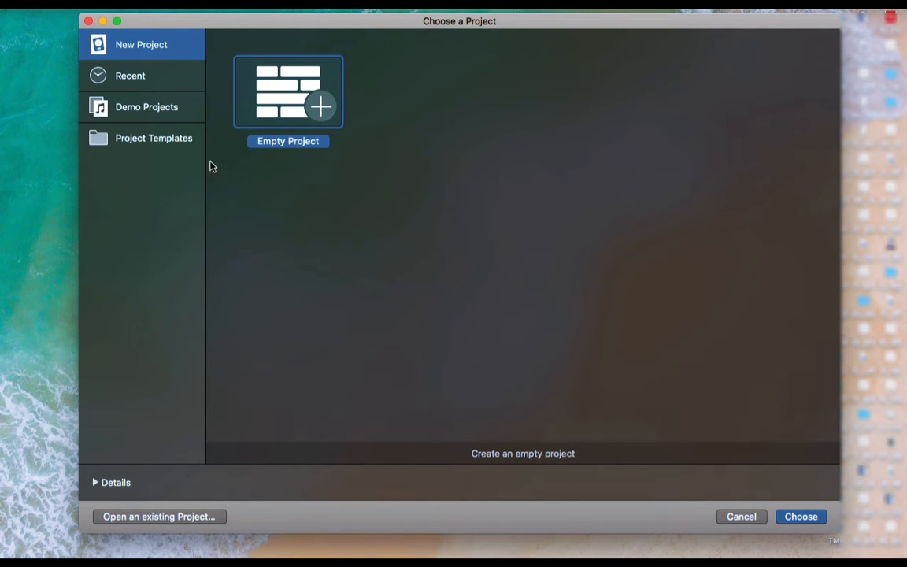
Look through the project templates and create a new empty project.
click(142, 144)
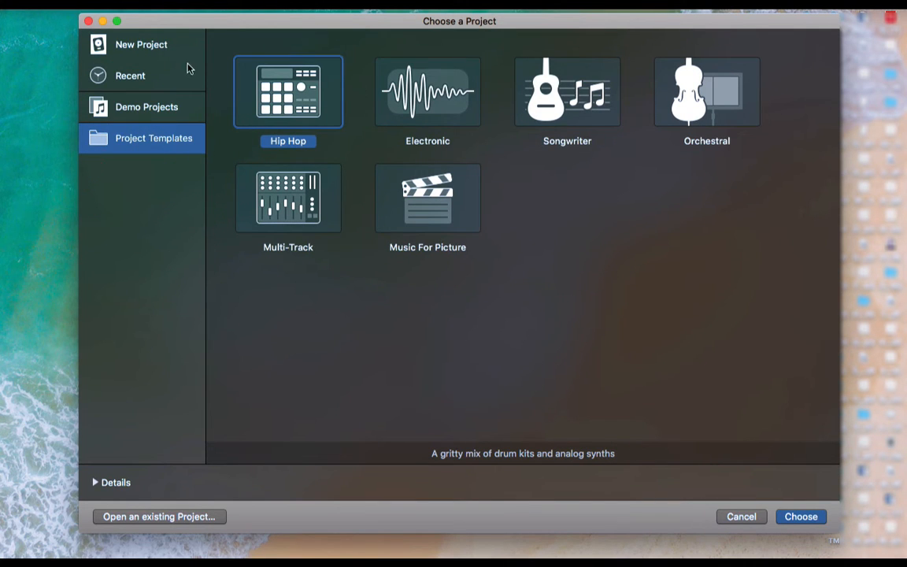
click(152, 45)
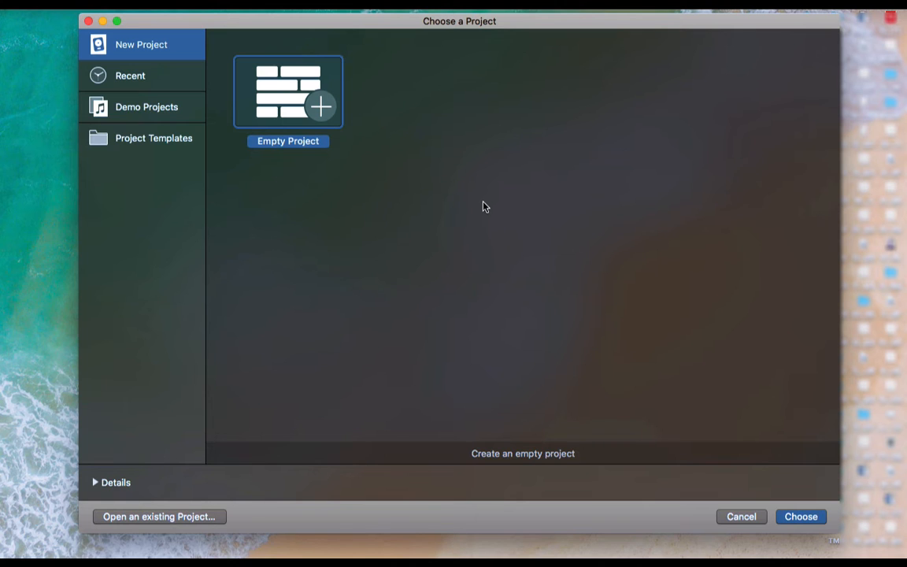
click(173, 141)
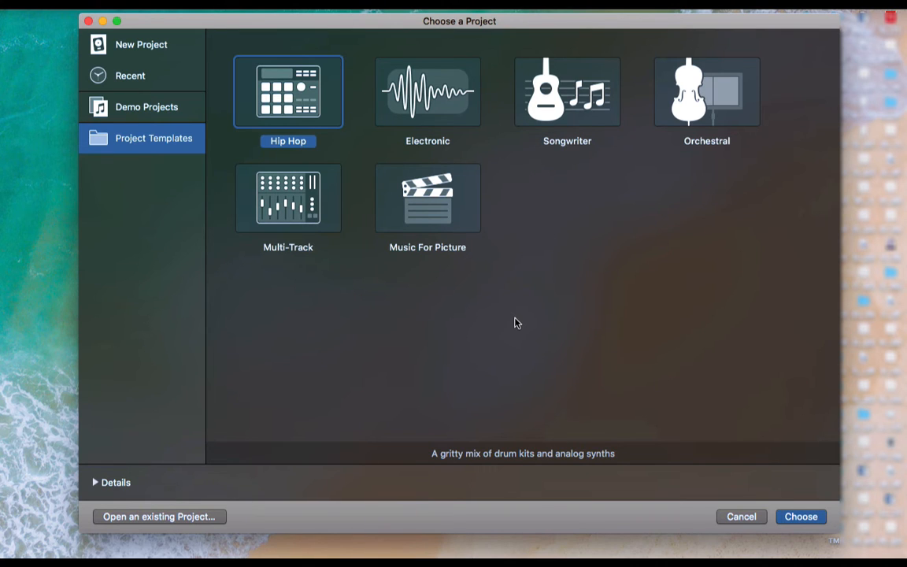
click(161, 44)
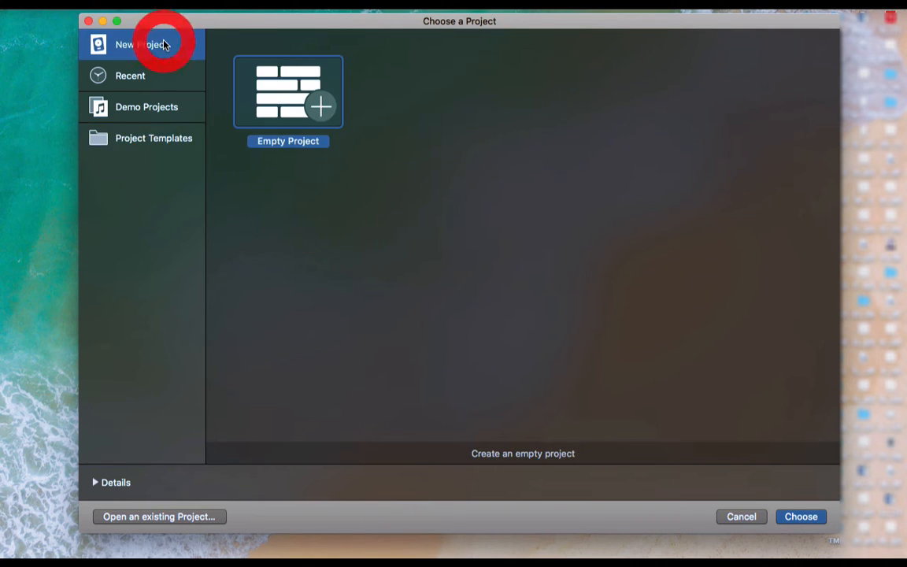
click(286, 100)
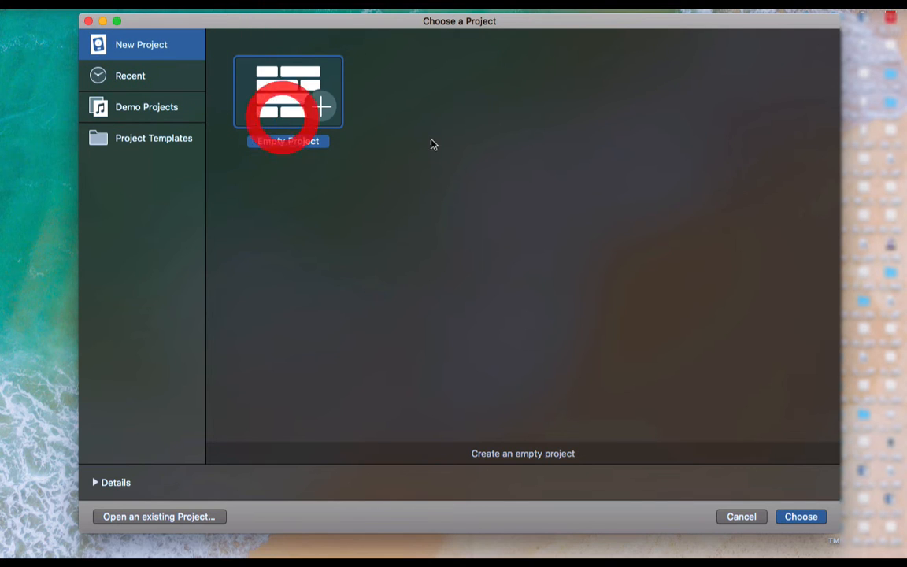
click(802, 516)
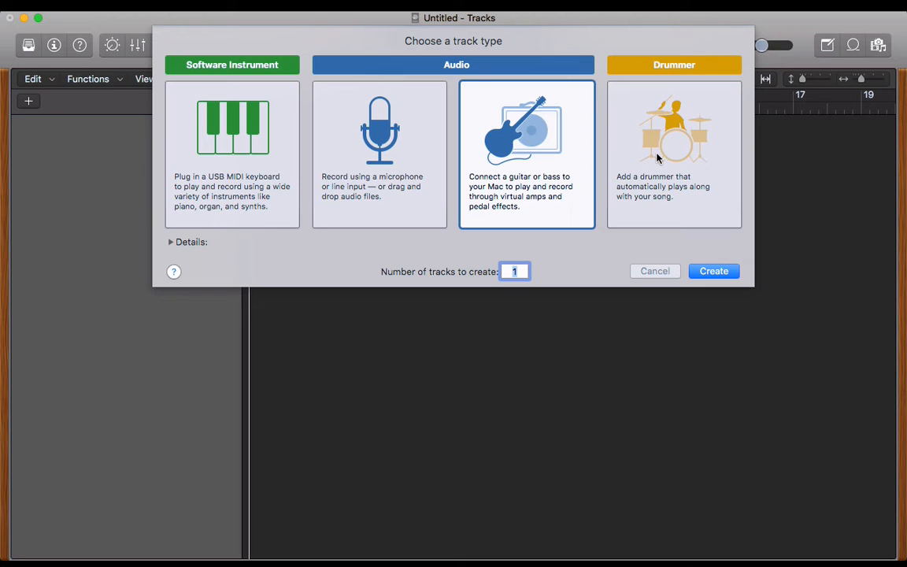
Compare the available track types and create one Software Instrument track.
click(246, 97)
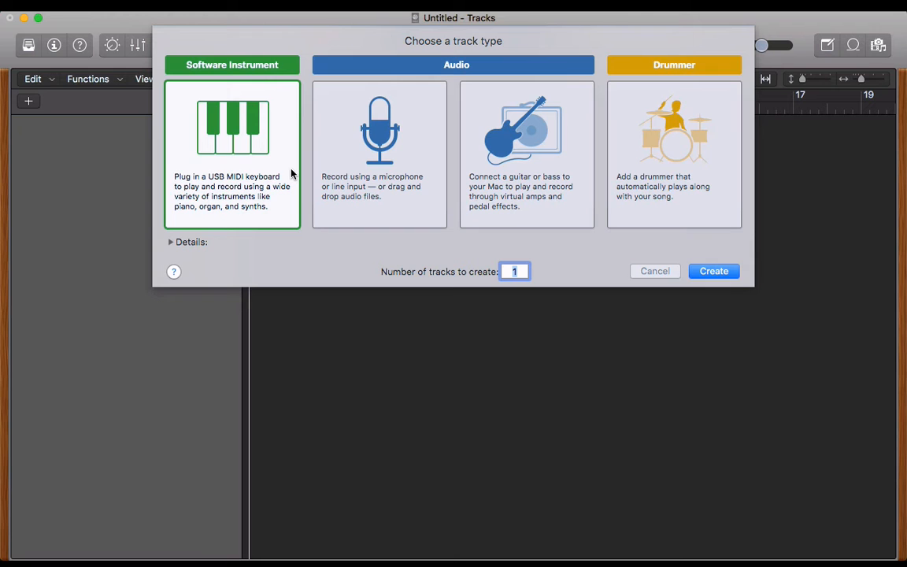
click(386, 162)
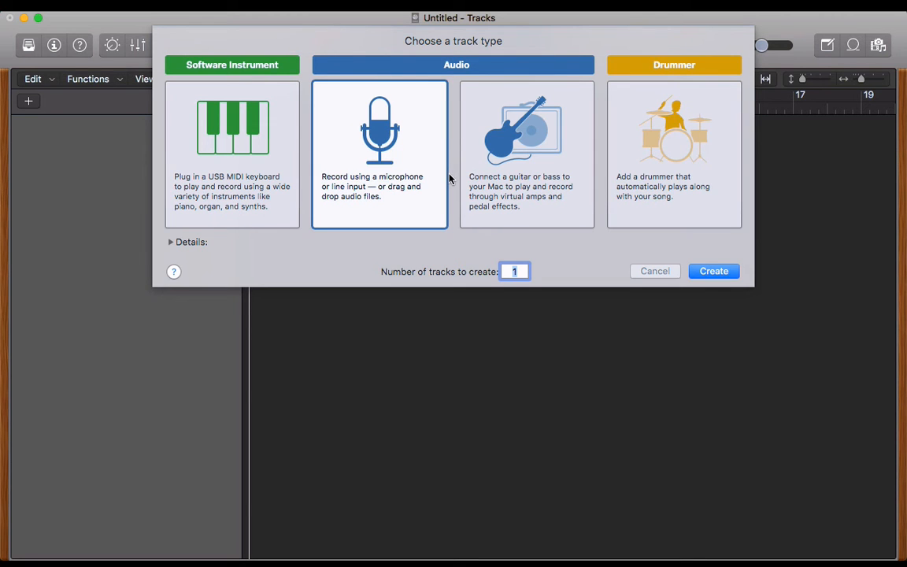
click(496, 193)
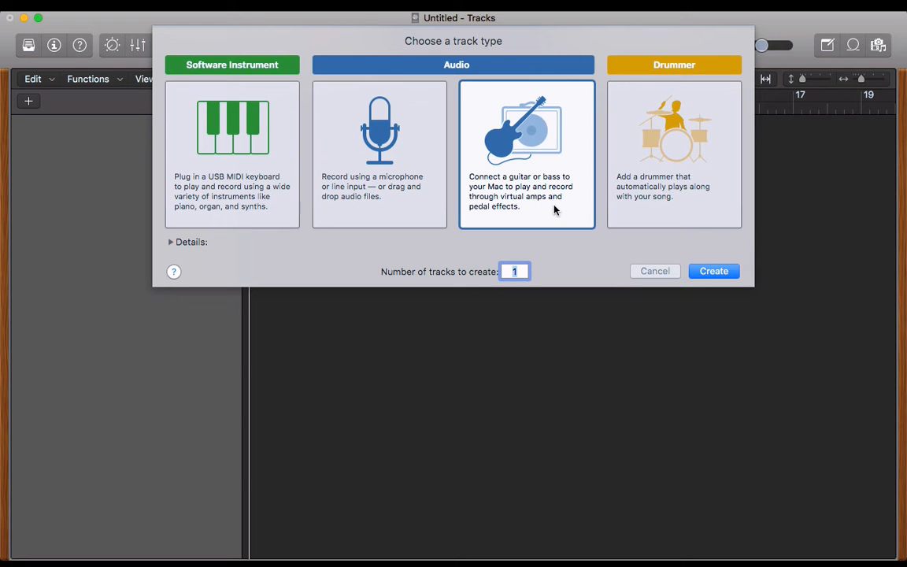
click(215, 118)
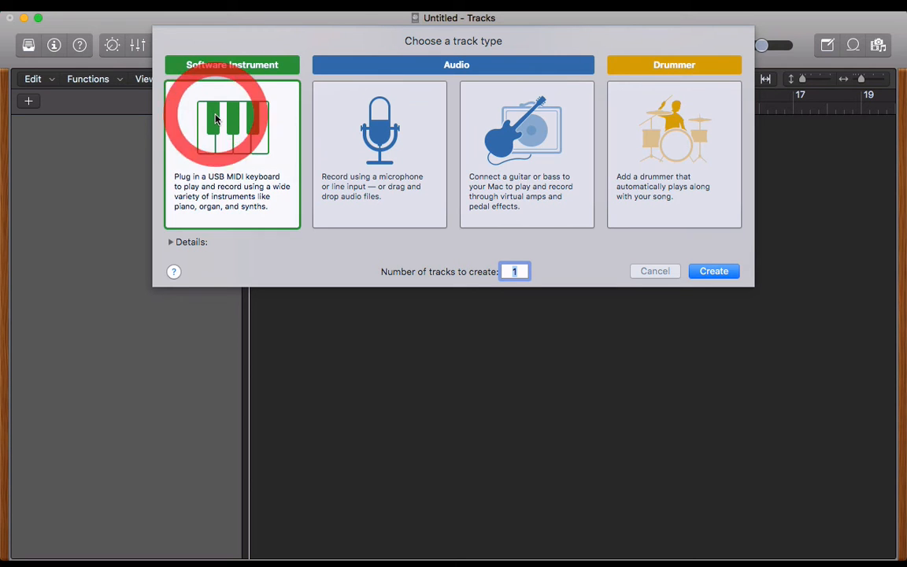
click(714, 272)
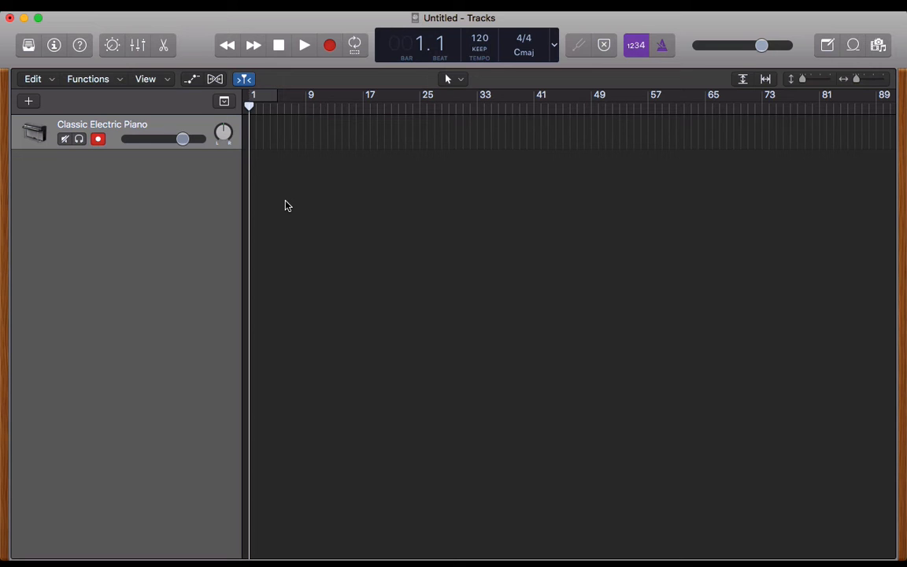
Turn on Quick Help so descriptions appear for interface elements.
click(79, 46)
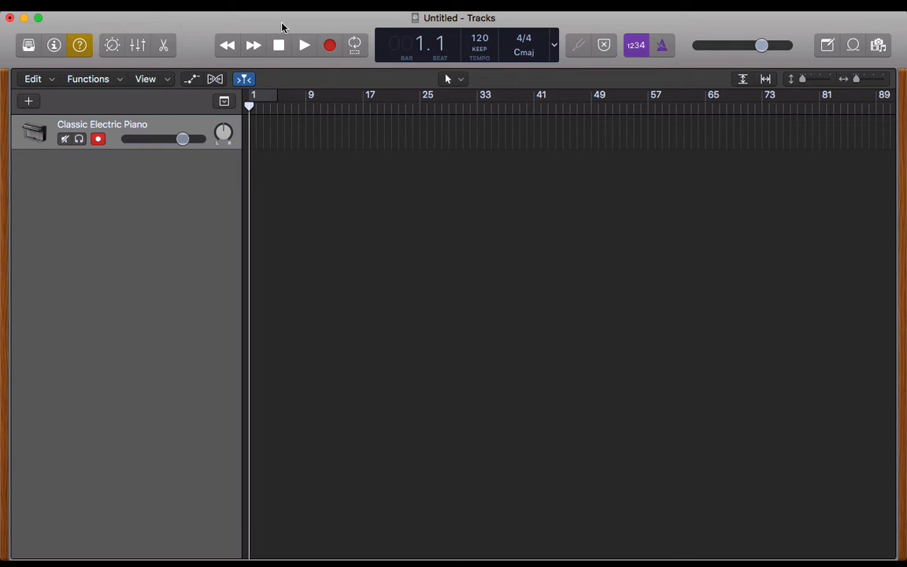
mouse_move(443, 285)
Audition the metronome by playing the project with the click switched on and off, ending stopped with the metronome off.
click(662, 49)
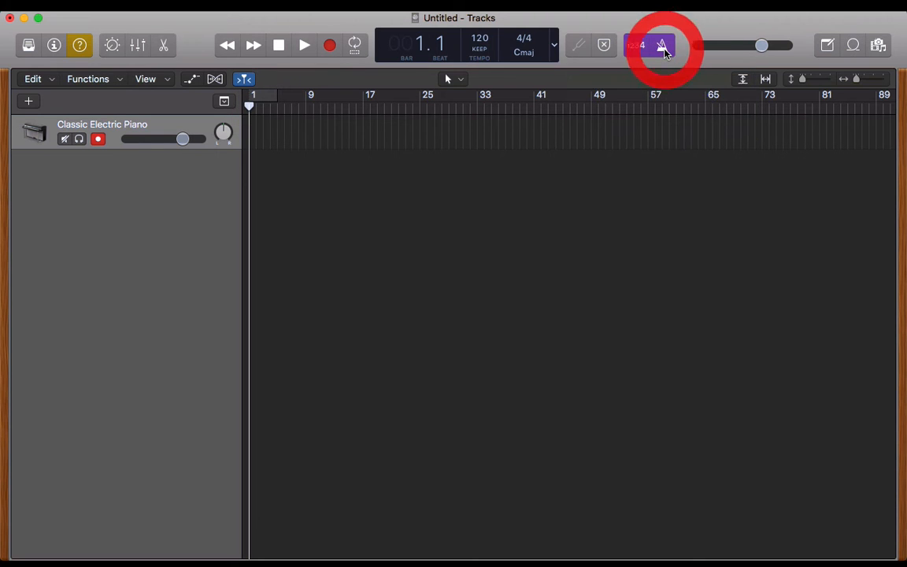
click(304, 45)
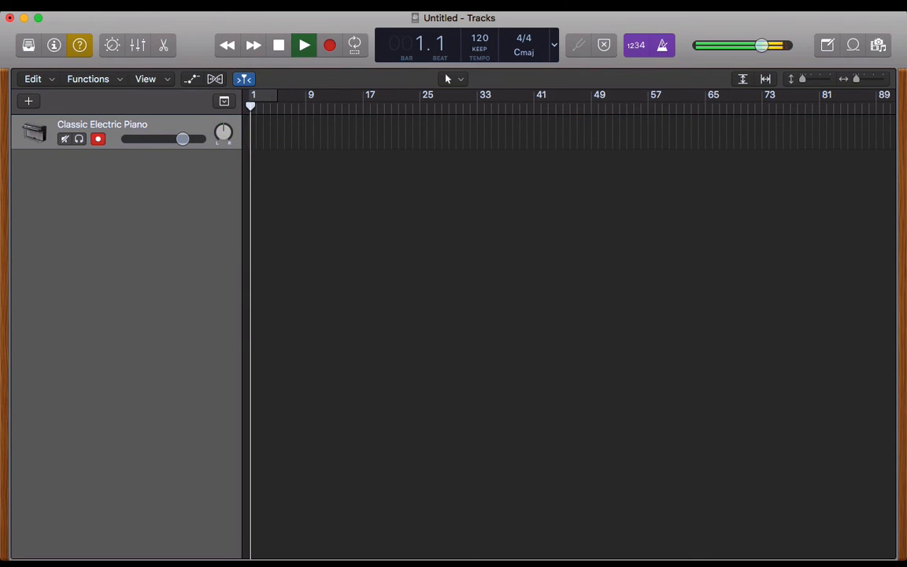
click(662, 49)
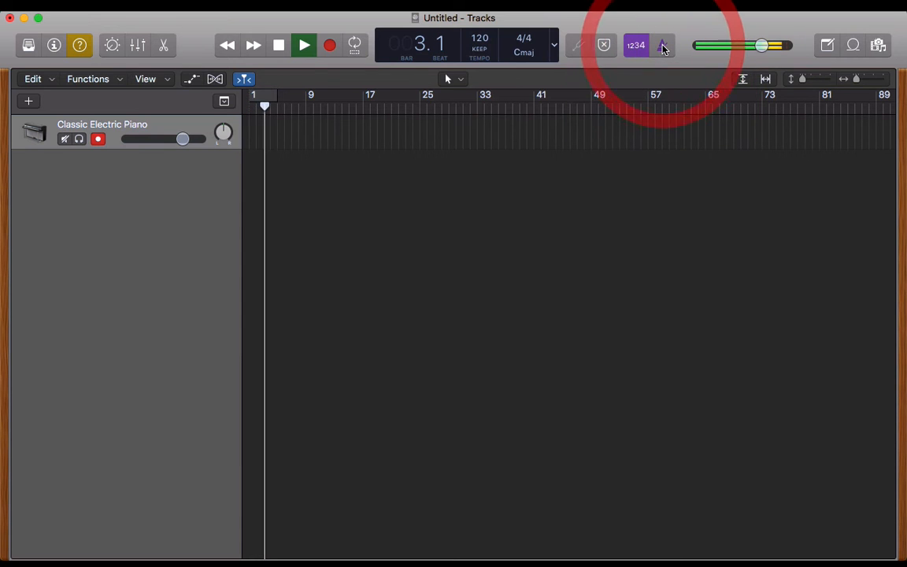
click(662, 46)
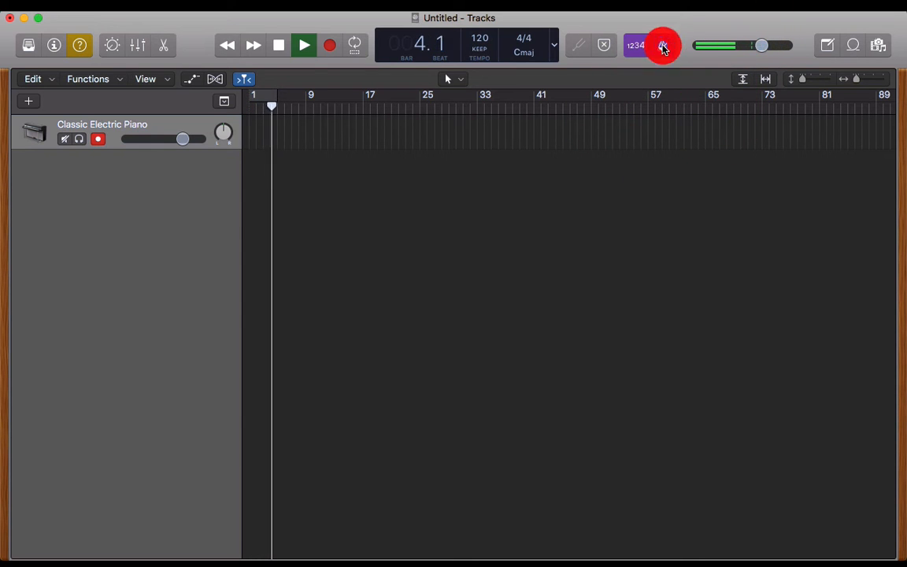
click(304, 45)
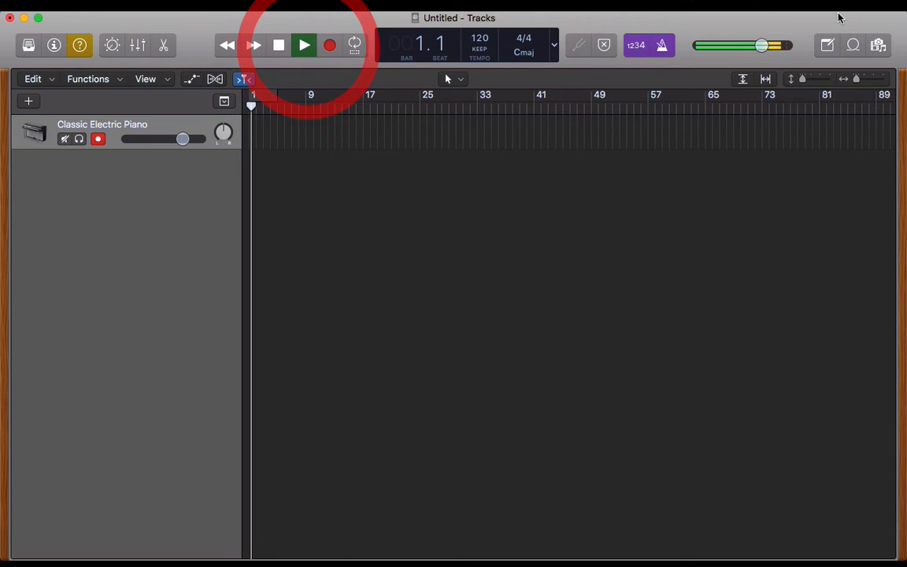
click(669, 45)
click(279, 45)
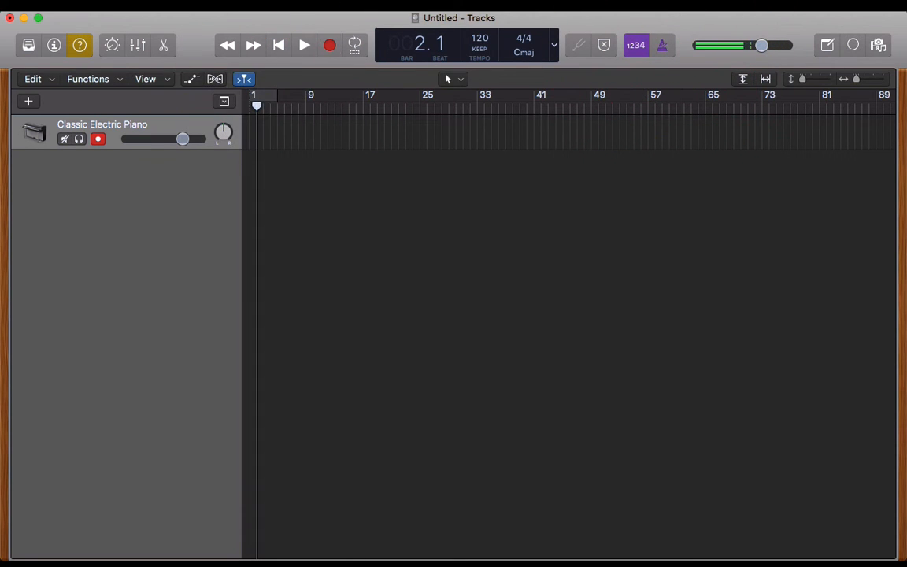
Add the Apple Loop "60s Shuffle Drumset 01" at bar 1 on a new track below the piano, importing its tempo information.
click(853, 45)
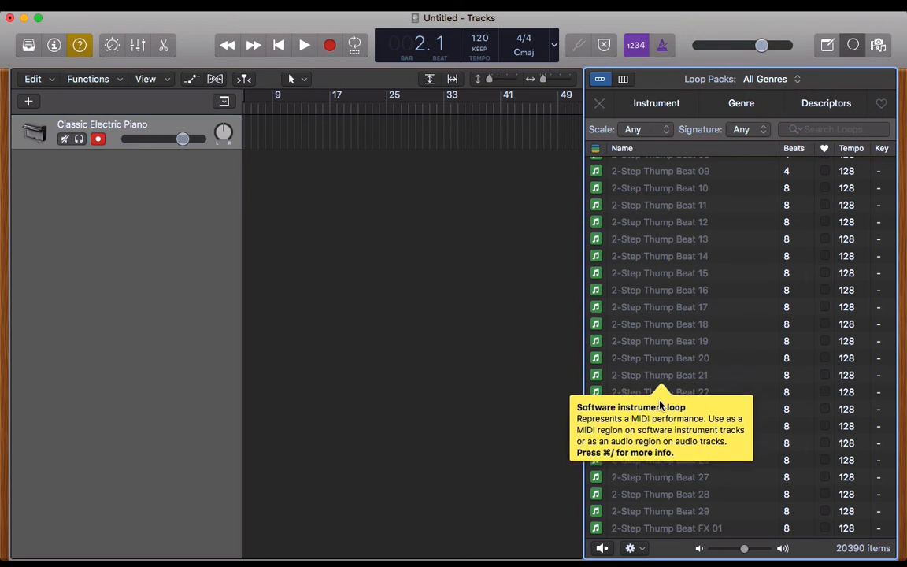
scroll(660, 406, down, 15)
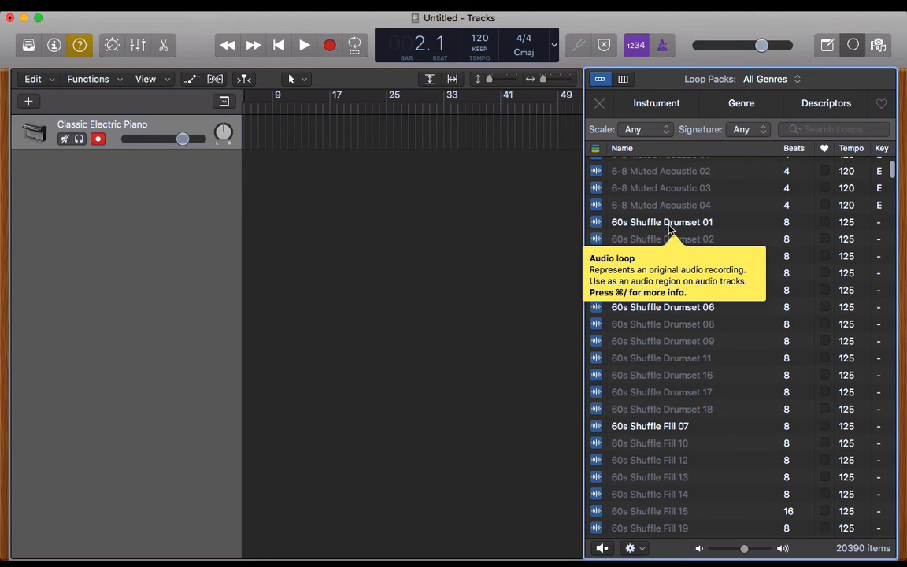
drag(660, 224, 232, 171)
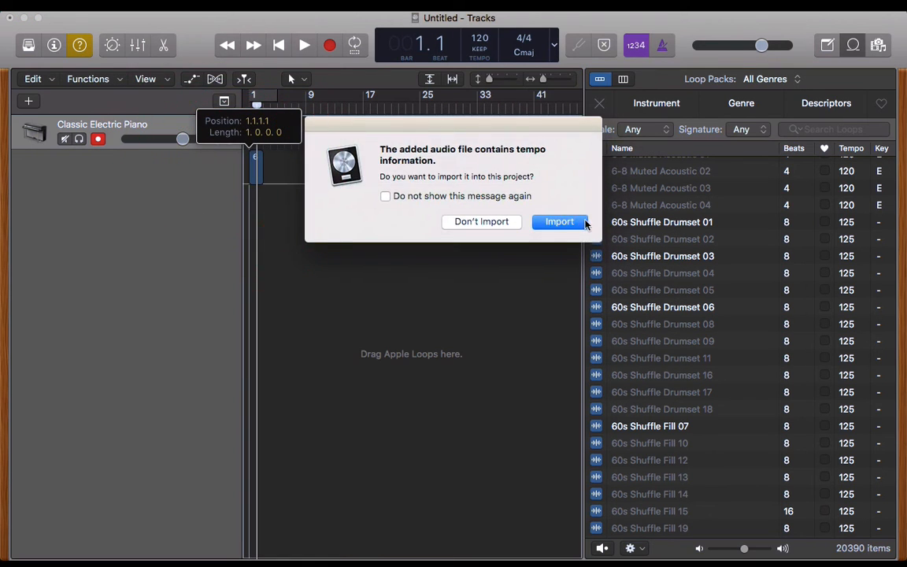
click(559, 222)
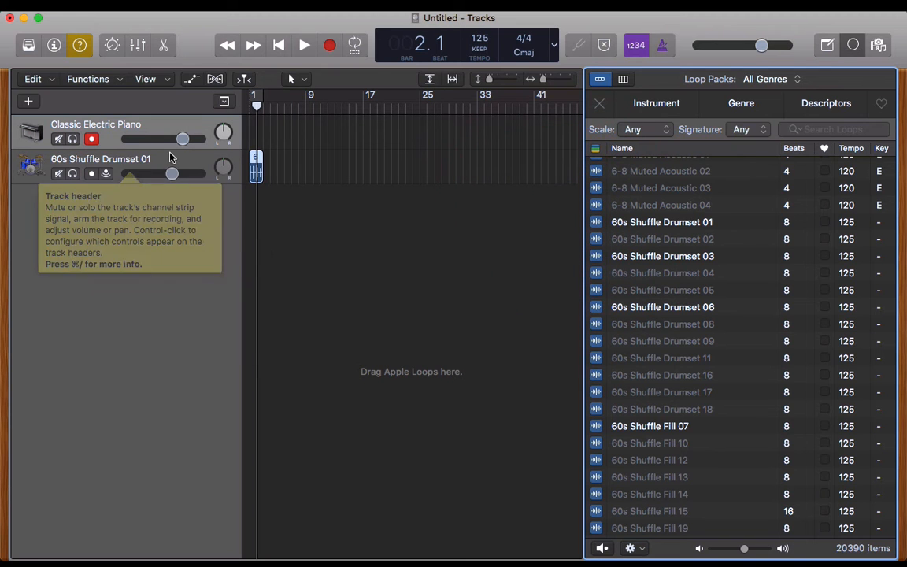
Play the 60s Shuffle Drumset 01 region from the start of the project and stop playback.
click(129, 161)
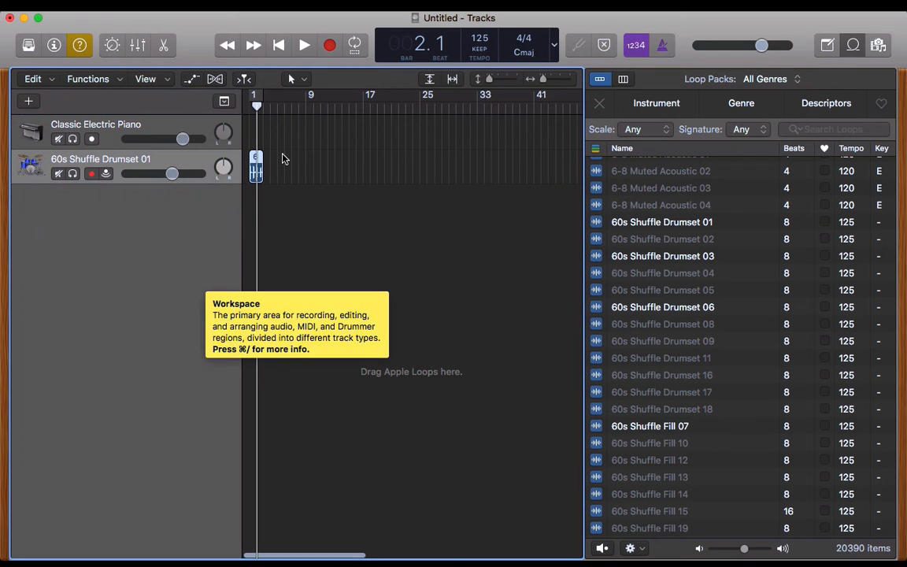
key(super+Right)
key(super+Right)
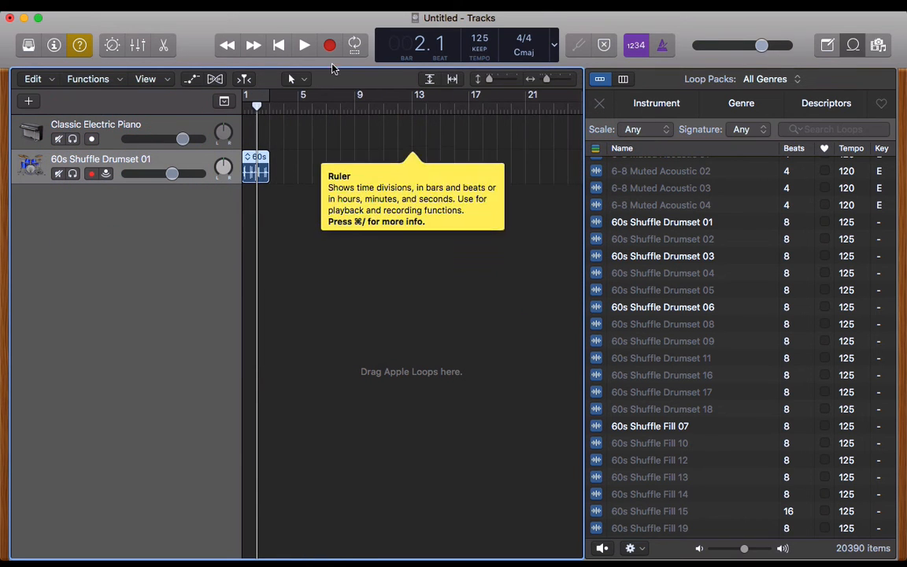
click(278, 45)
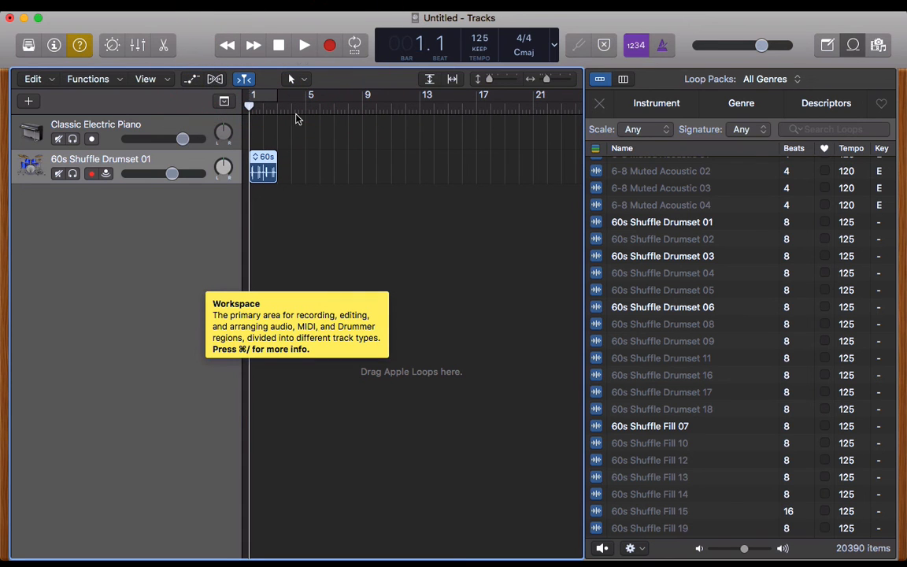
click(305, 46)
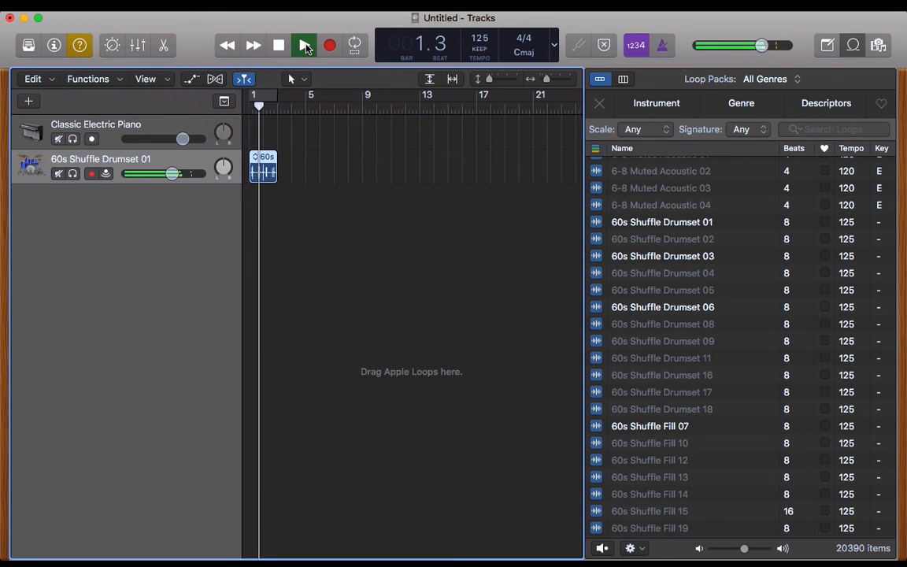
click(279, 46)
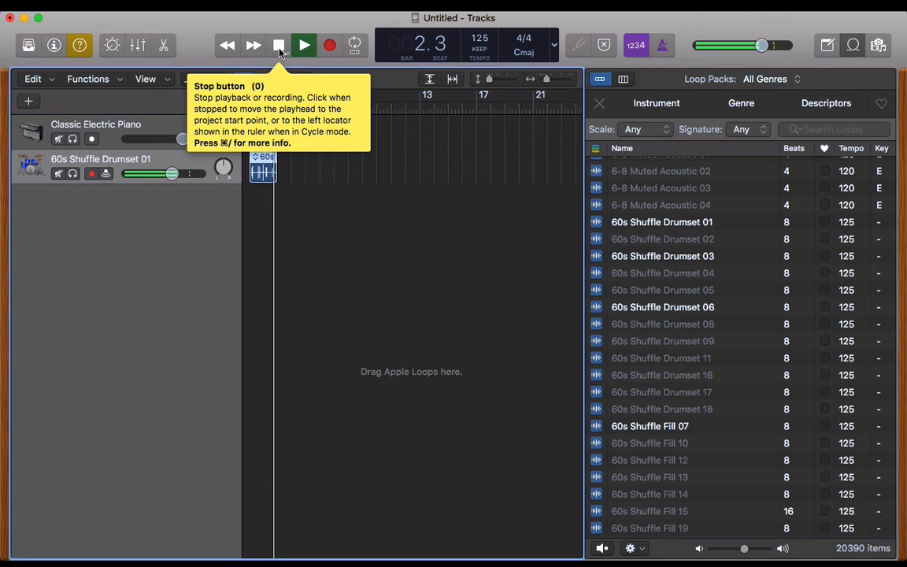
click(279, 47)
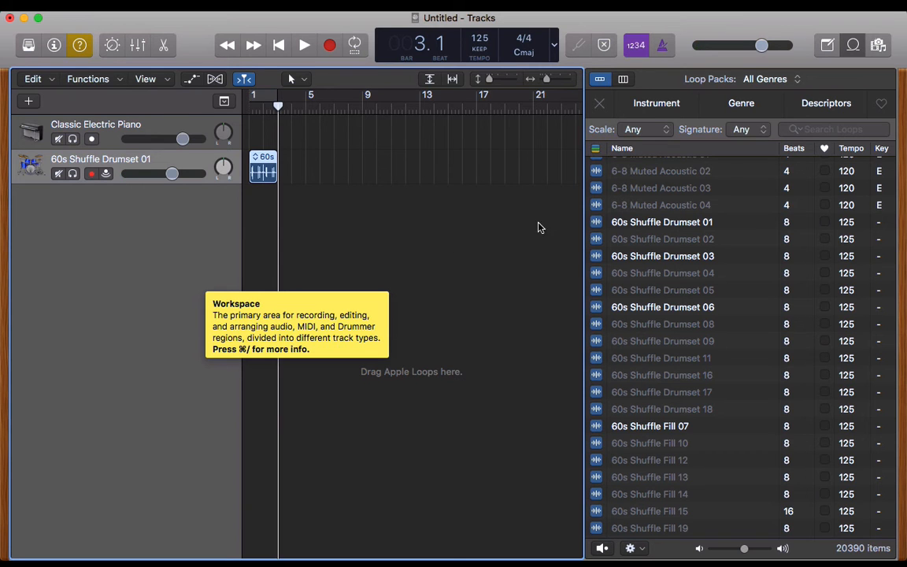
Swap the loop browser for the mixer and set the Classic Electric Piano volume fader to -1.7 dB.
click(853, 47)
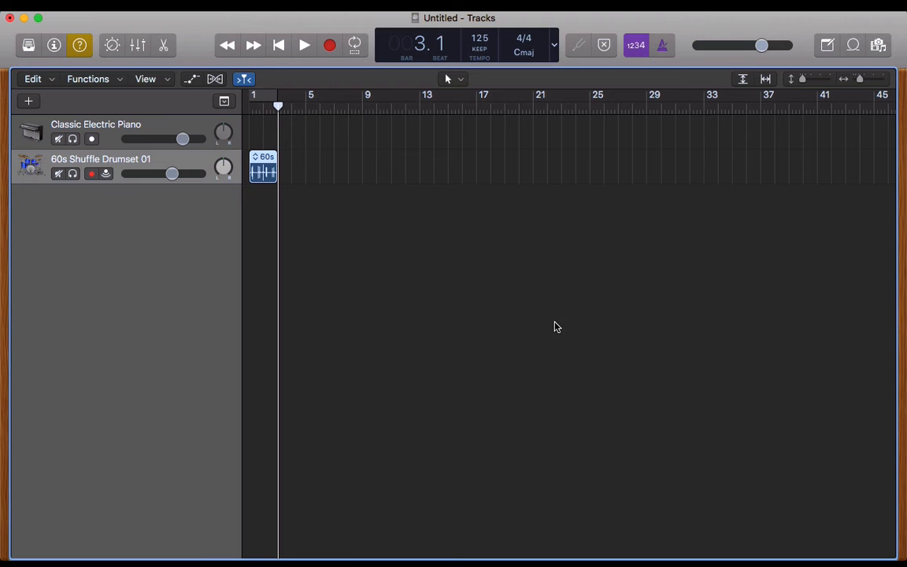
click(137, 47)
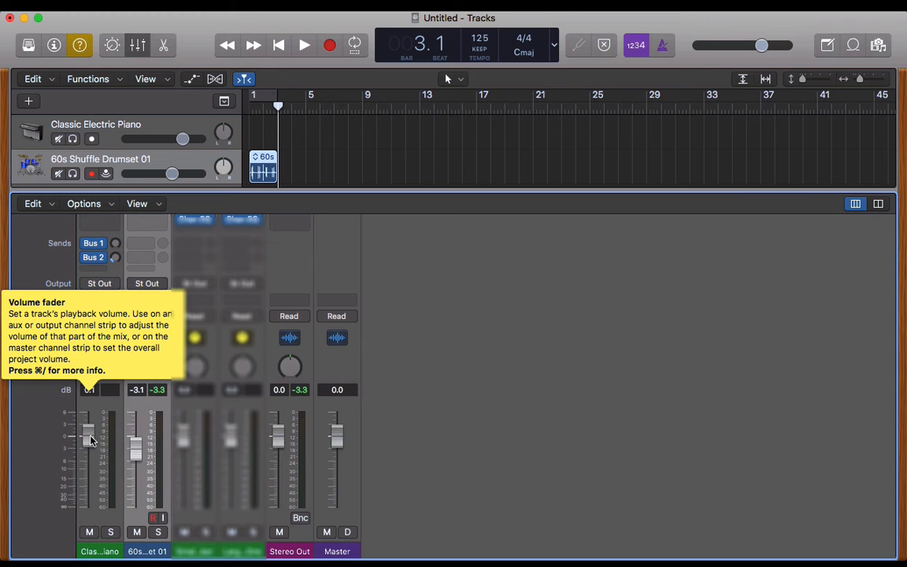
mouse_move(90, 437)
mouse_down()
mouse_move(90, 470)
mouse_move(88, 443)
mouse_up()
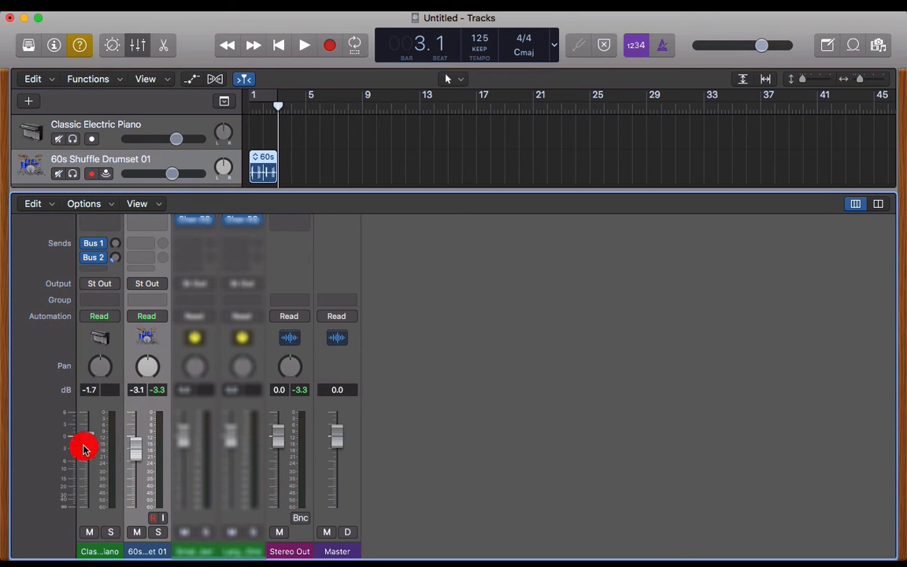
Play the drum region from the project start while lowering the 60s Shuffle Drumset 01 volume to about -18 dB, and return to bar 1.
click(278, 45)
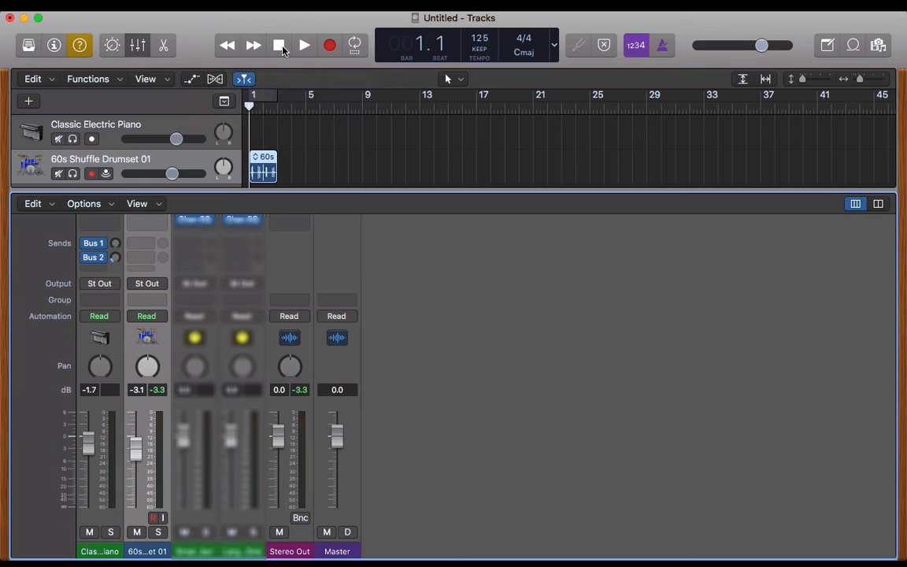
click(268, 158)
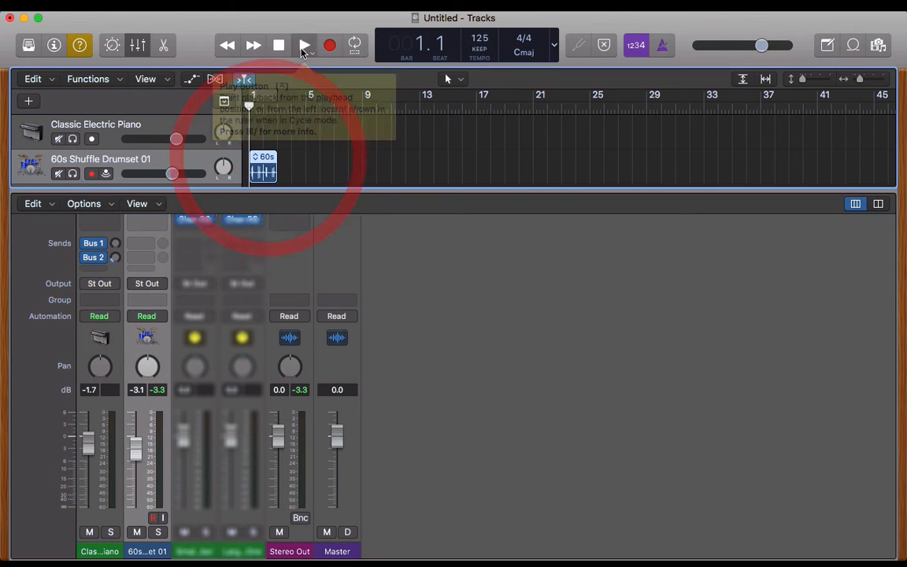
click(304, 45)
drag(139, 450, 134, 482)
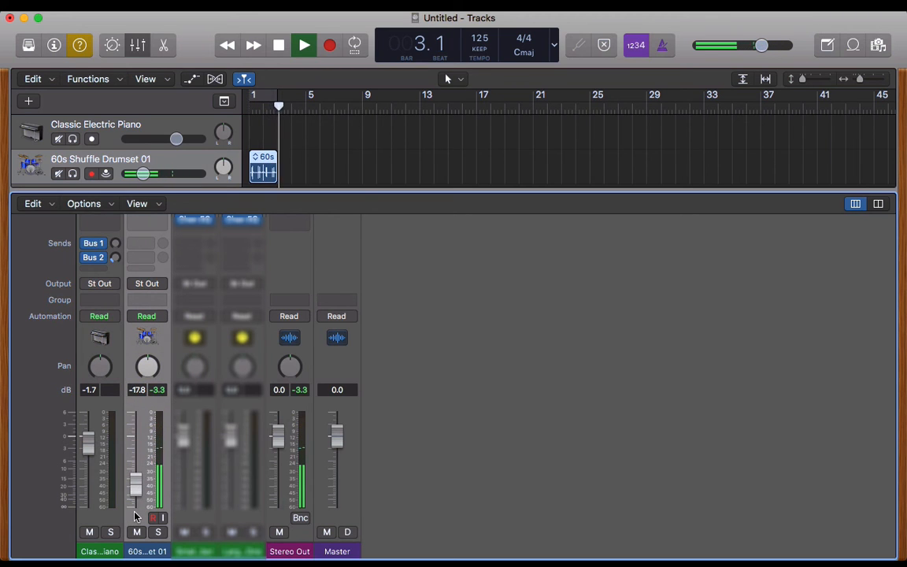
click(278, 44)
click(278, 45)
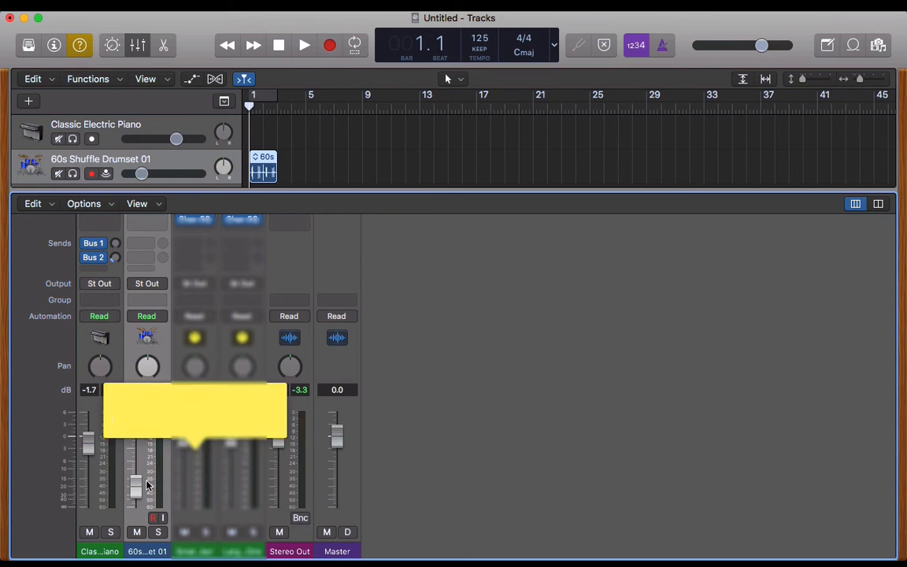
Try several 60s Shuffle Drumset 01 volume levels, raise it to 0.3 dB during playback, stop playback and hide the mixer.
drag(135, 484, 136, 448)
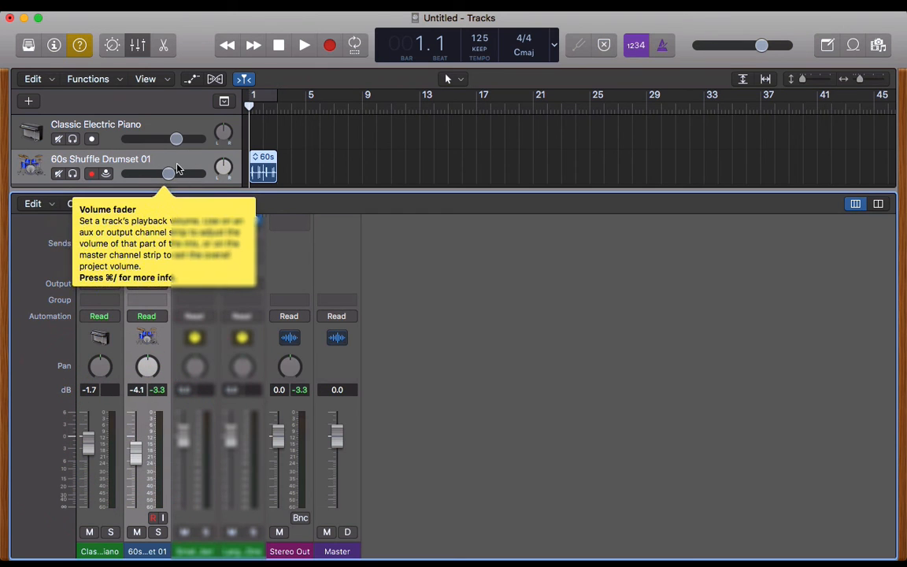
drag(168, 173, 148, 173)
click(304, 45)
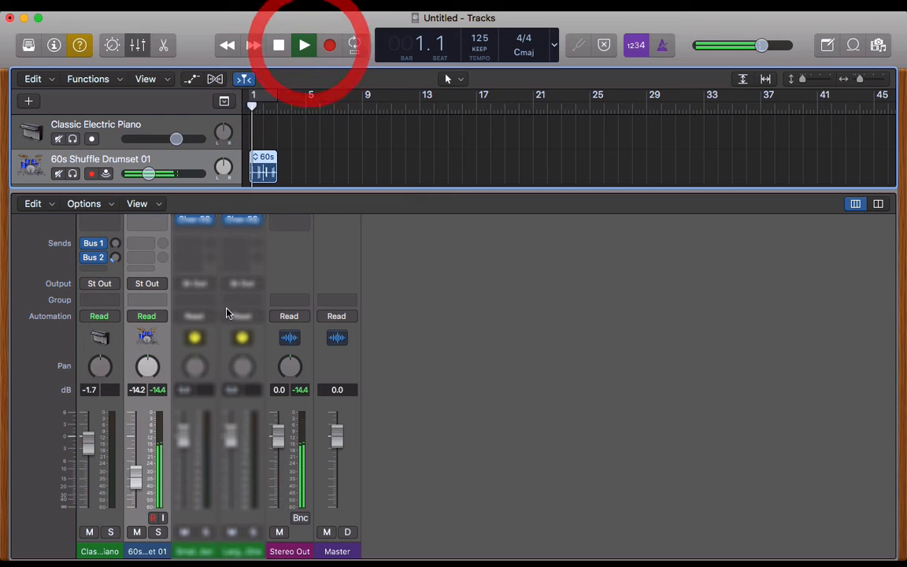
drag(136, 478, 131, 398)
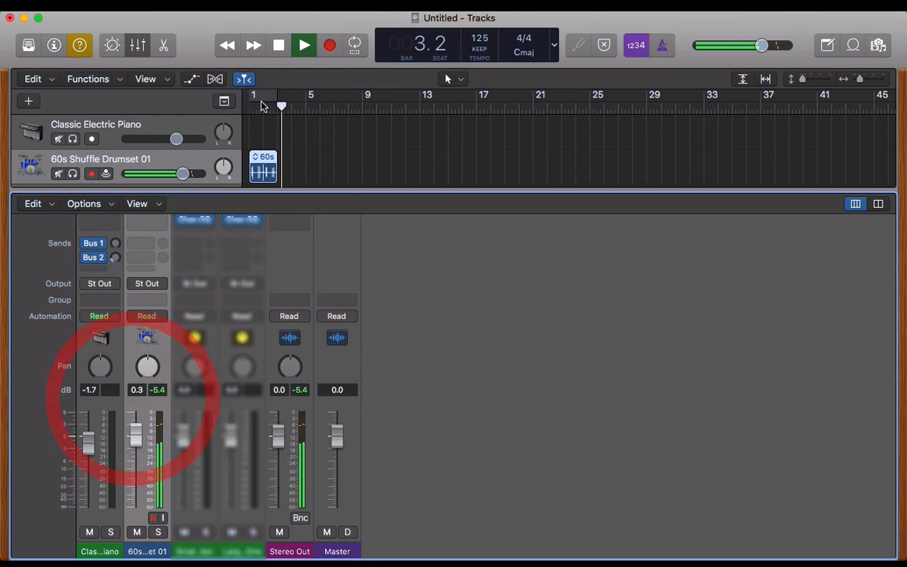
click(280, 45)
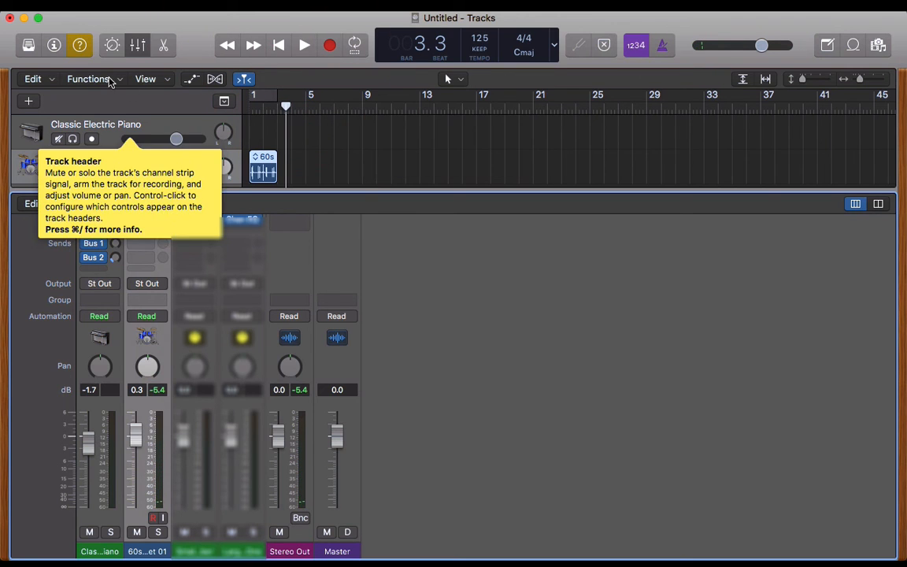
click(137, 45)
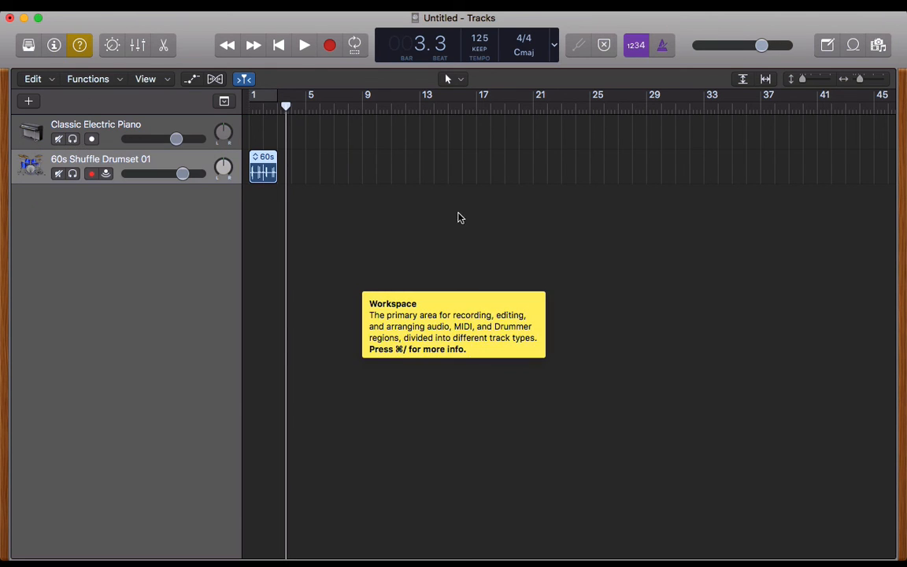
Create one software instrument track that uses the stereo Retro Synth as its instrument, with audio output 1 + 2.
click(30, 104)
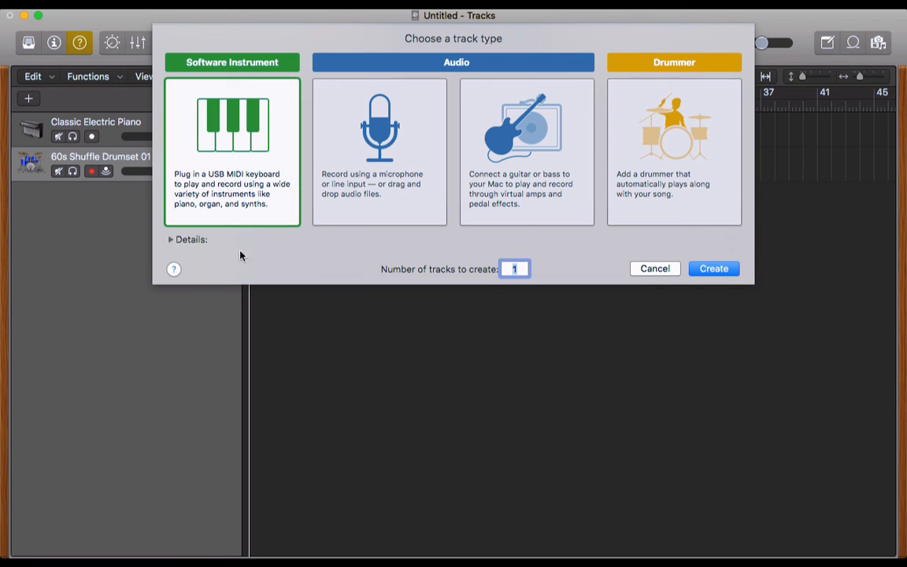
click(171, 240)
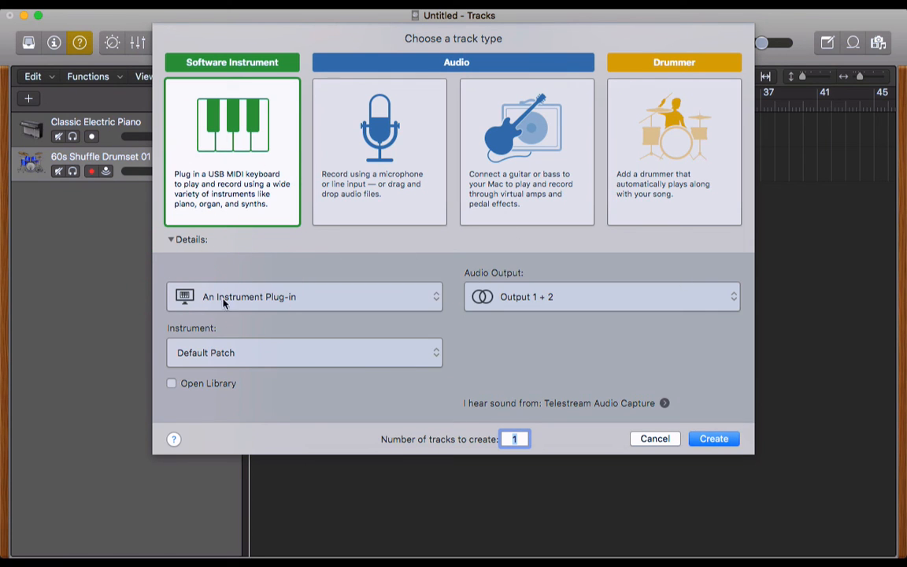
click(352, 352)
mouse_move(272, 368)
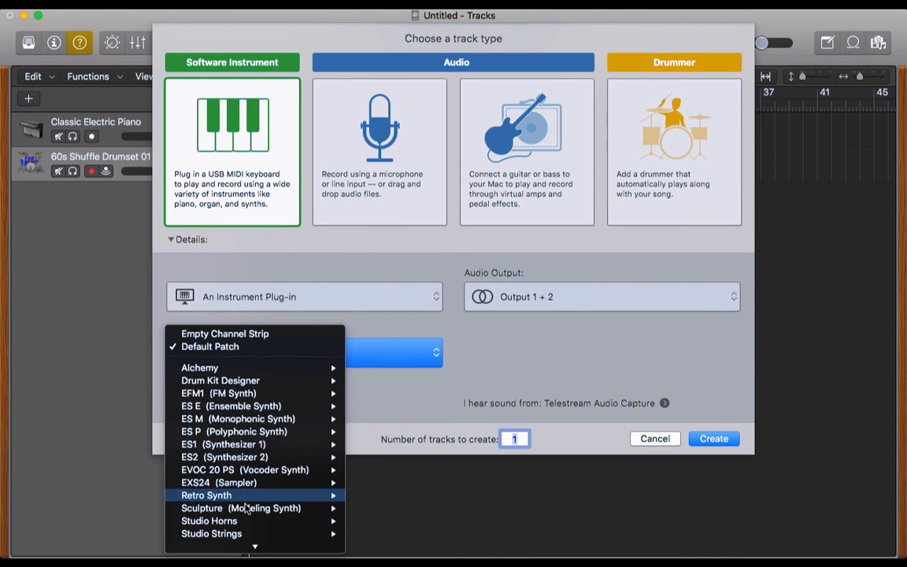
mouse_move(251, 509)
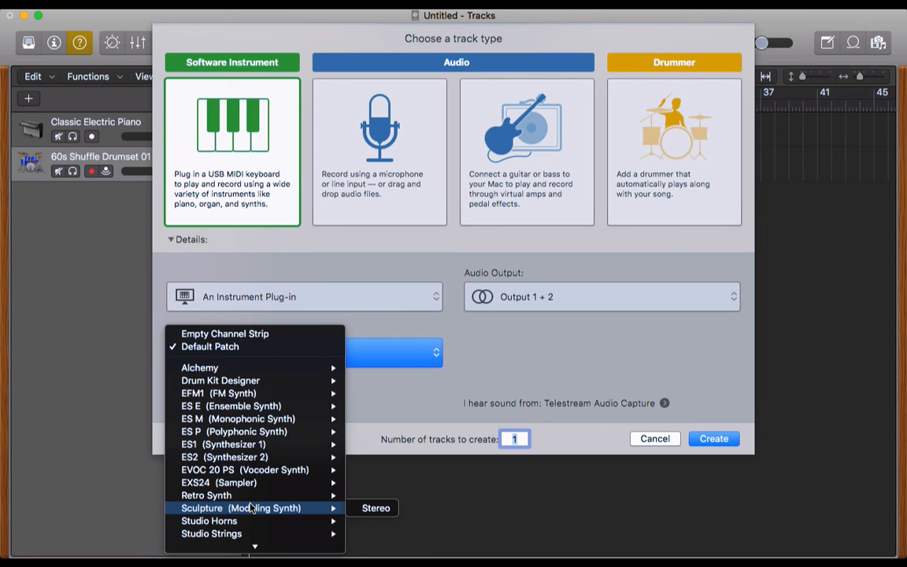
scroll(251, 433, down, 3)
mouse_move(272, 441)
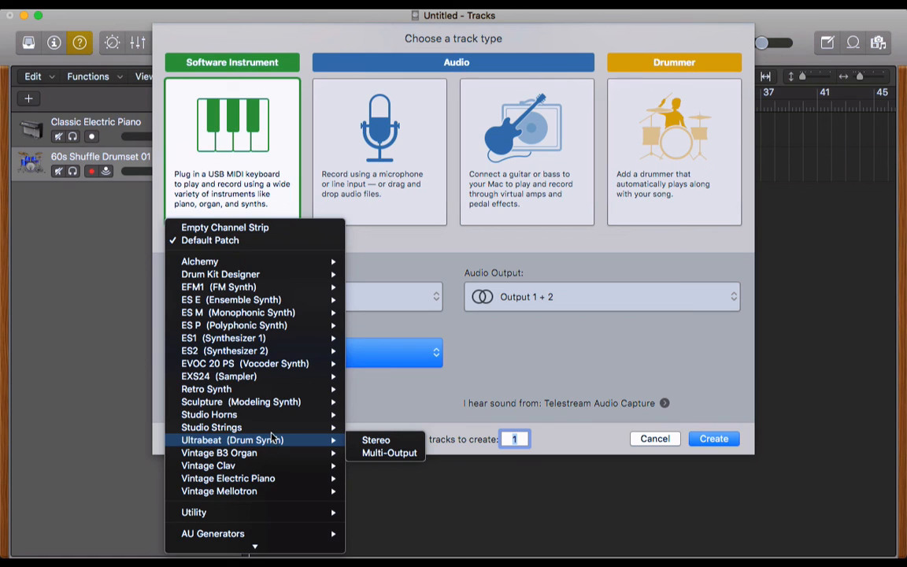
mouse_move(237, 389)
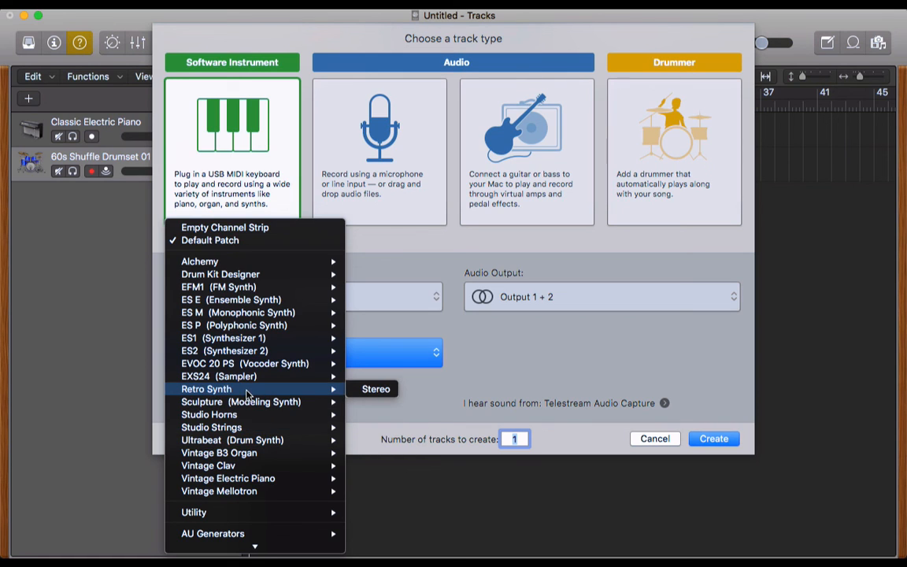
click(374, 392)
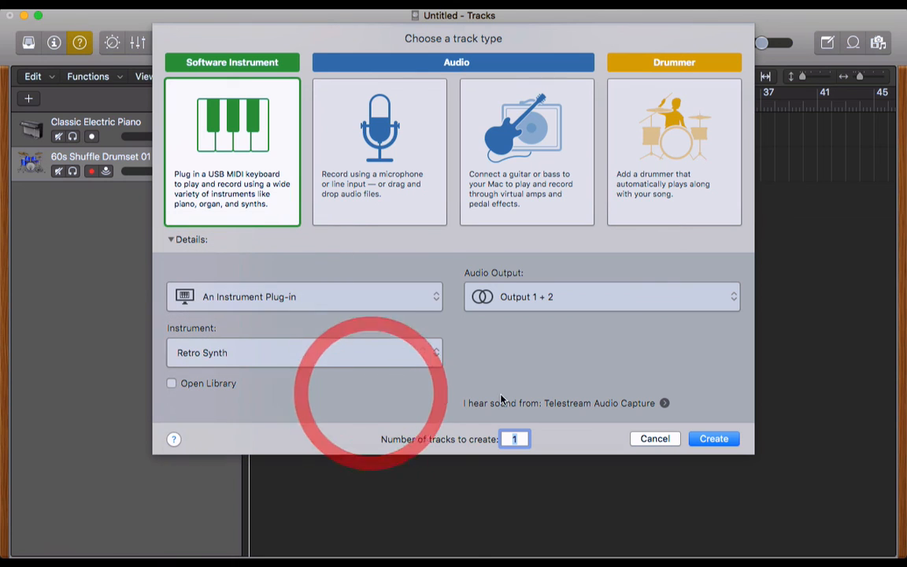
click(717, 439)
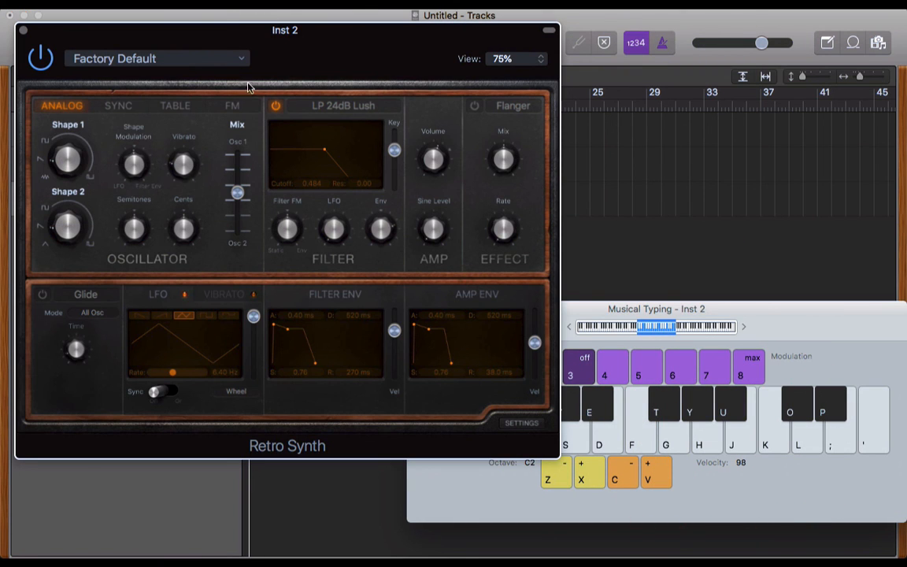
Bring Musical Typing to the front and audition the Retro Synth's Factory Default sound with the two lowest white notes.
click(275, 110)
click(802, 342)
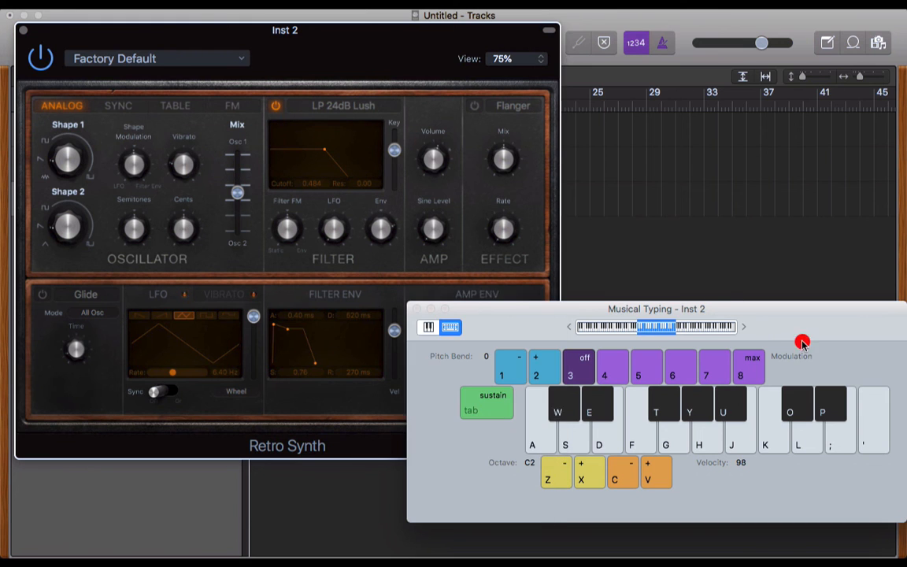
key(super+k)
key(super+k)
key(a)
key(s)
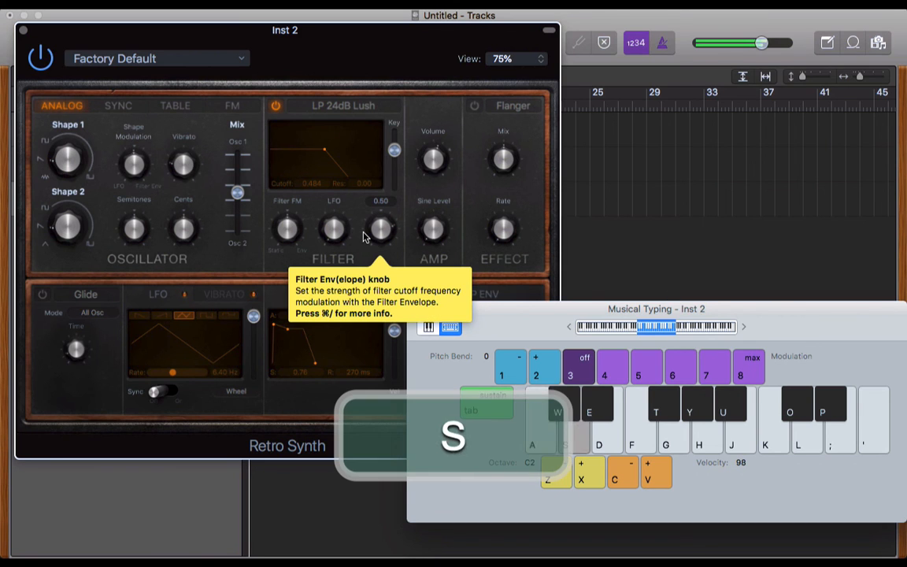
key(a)
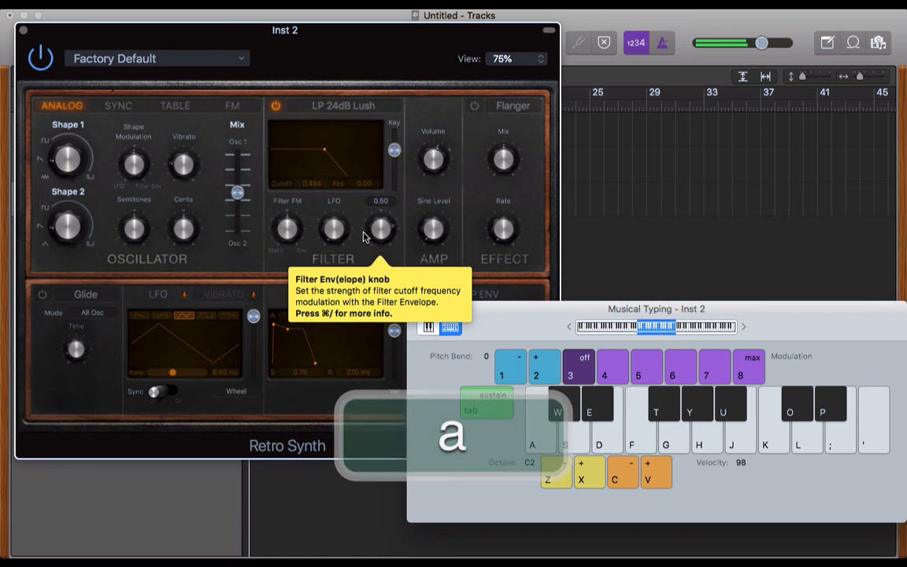
Load the Hyper Lead preset from 01 Synth Leads into Retro Synth and play its two lowest white notes in Musical Typing.
click(230, 63)
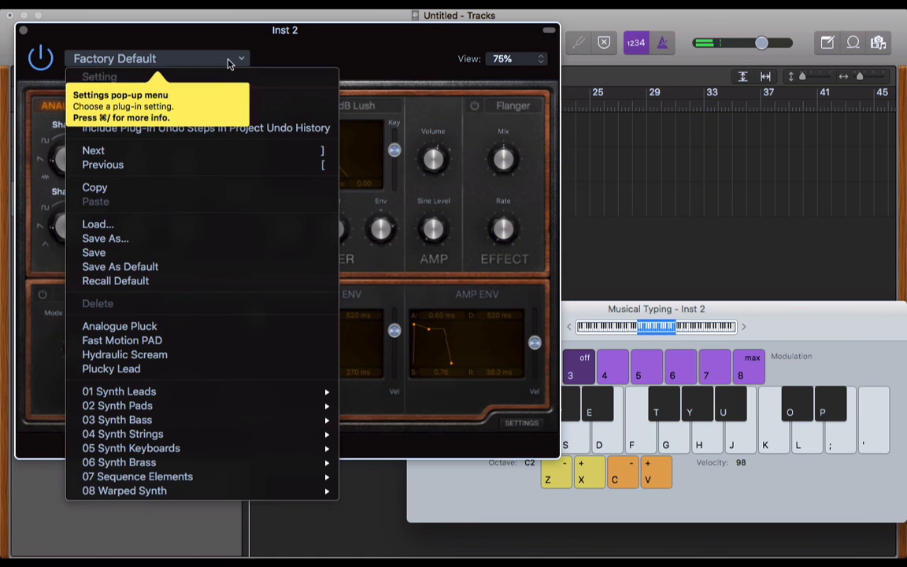
mouse_move(237, 393)
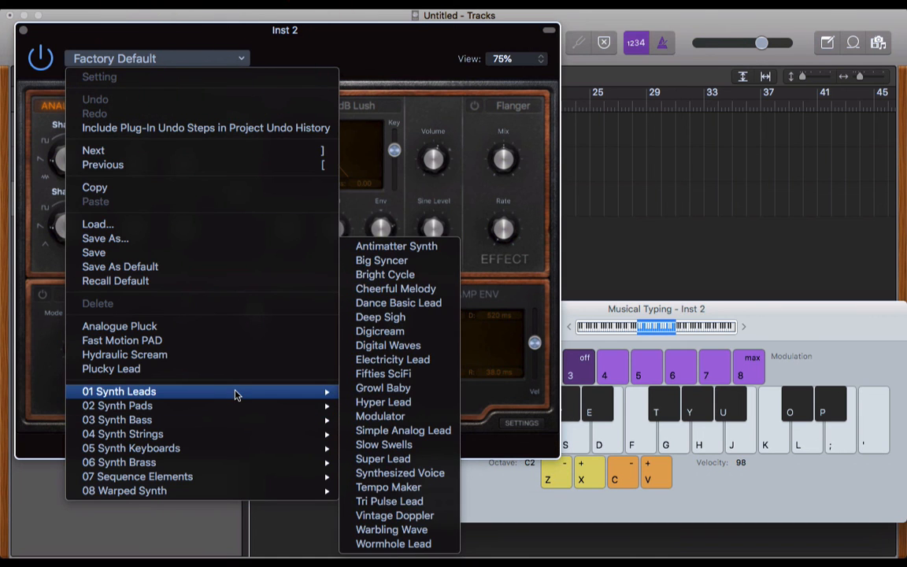
click(425, 403)
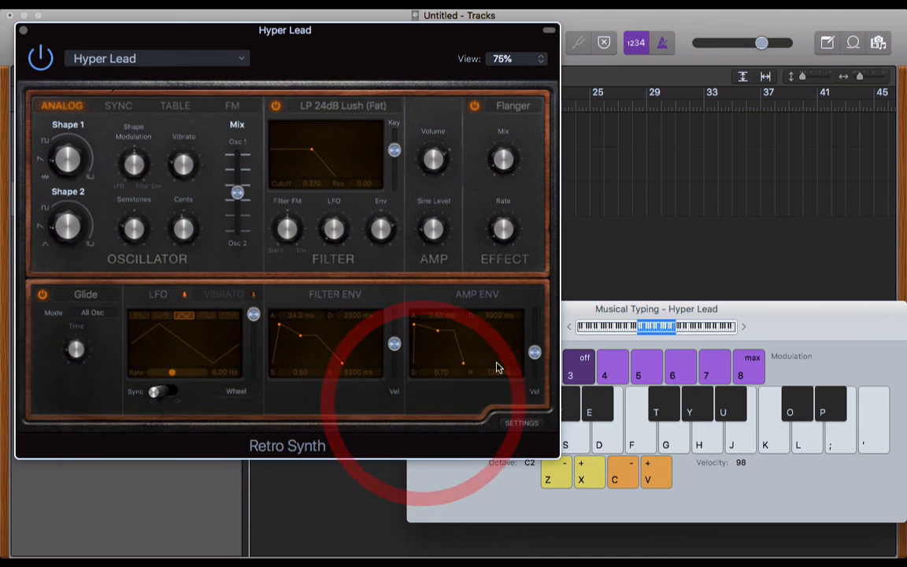
key(a)
key(s)
key(a)
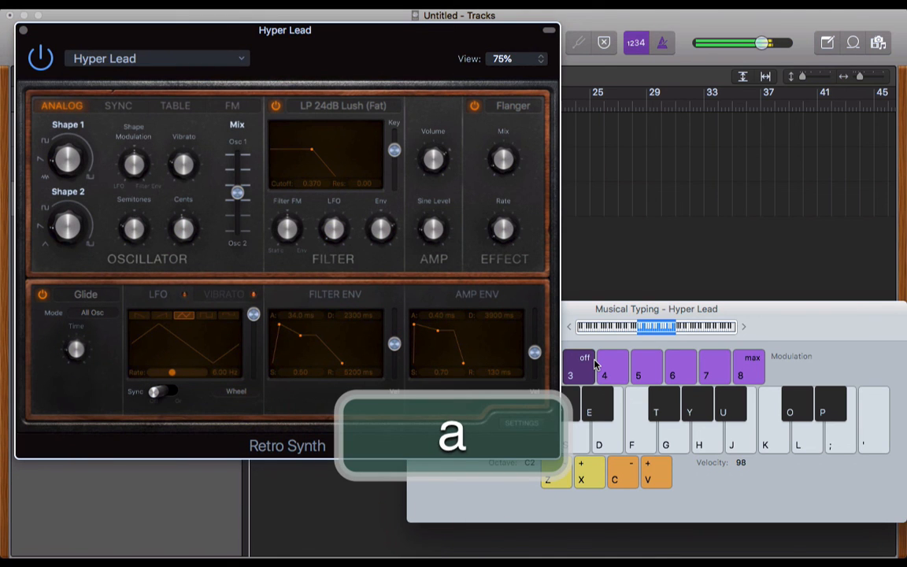